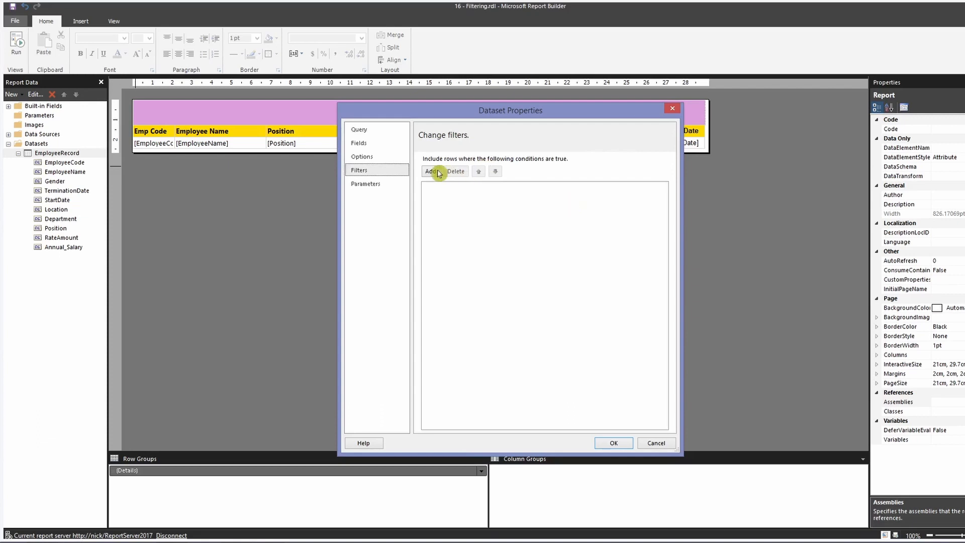
{"action": "left_click", "coordinate": [653, 443]}
{"action": "left_click", "coordinate": [231, 142]}
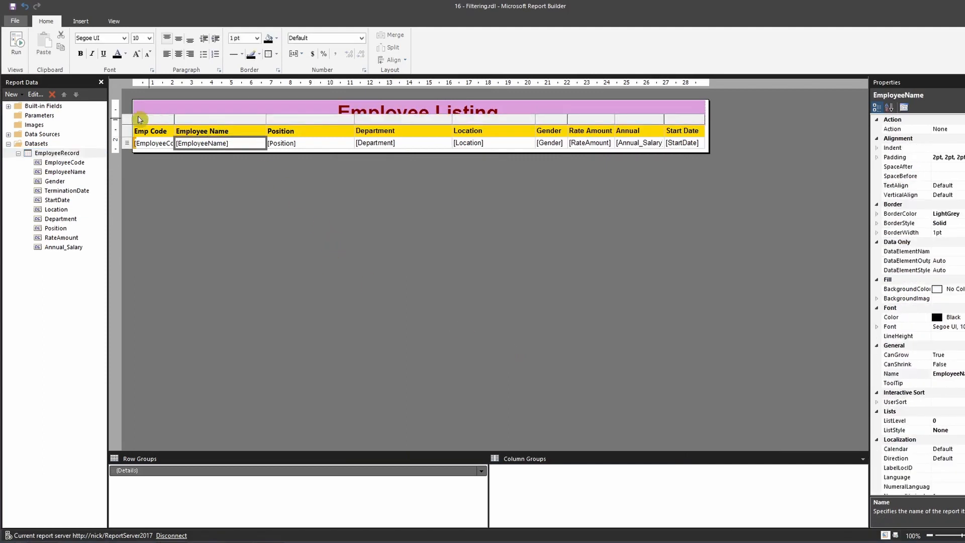
{"action": "right_click", "coordinate": [127, 118]}
{"action": "left_click", "coordinate": [171, 201]}
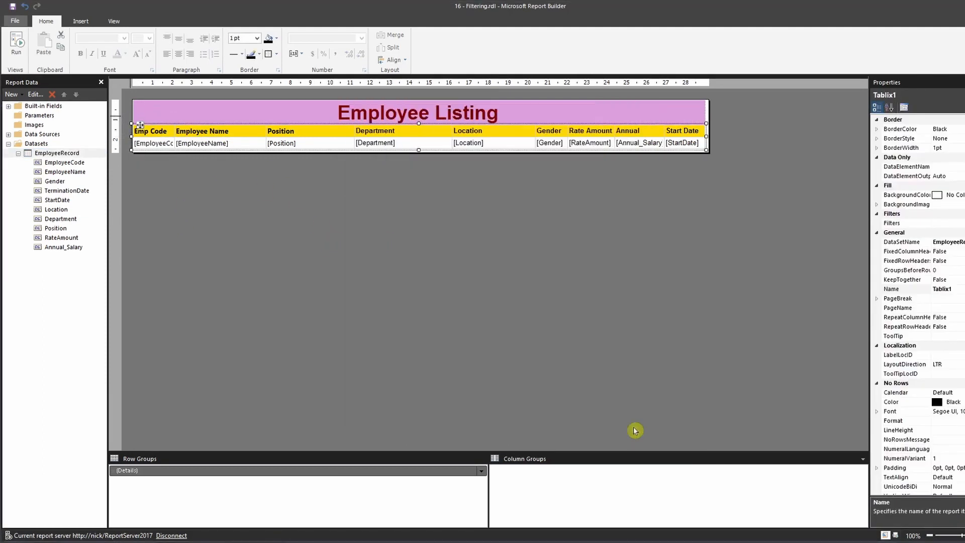
{"action": "left_click", "coordinate": [625, 423]}
- Preview the unfiltered Employee Listing report, then return to the report design
{"action": "left_click", "coordinate": [17, 44]}
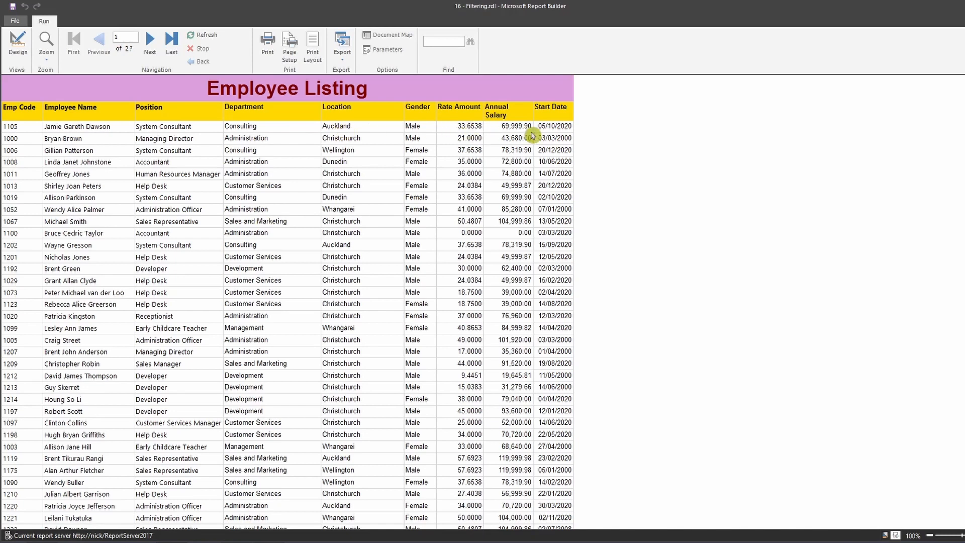
{"action": "left_click", "coordinate": [19, 46]}
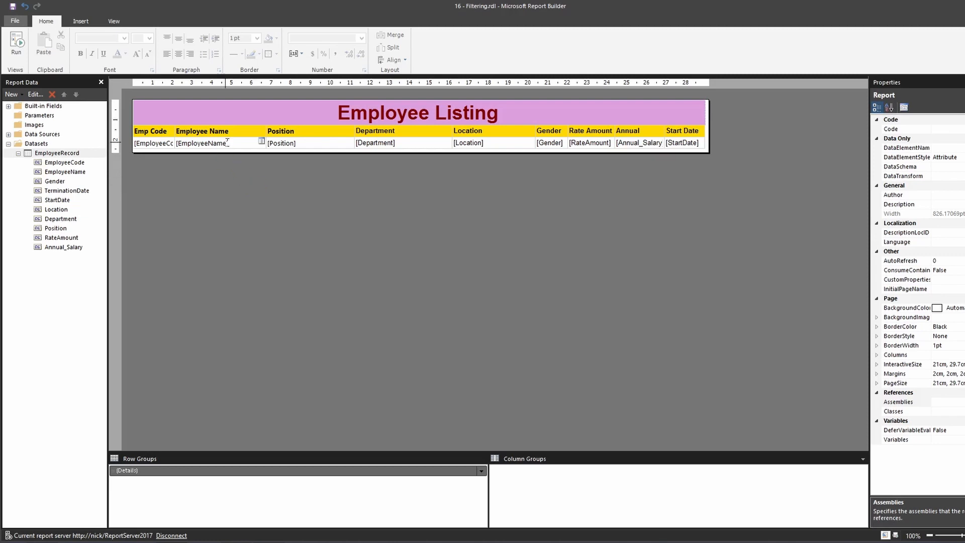
- Add a filter to the employee table's Tablix properties that includes only rows where [Gender] = Male
{"action": "left_click", "coordinate": [242, 145]}
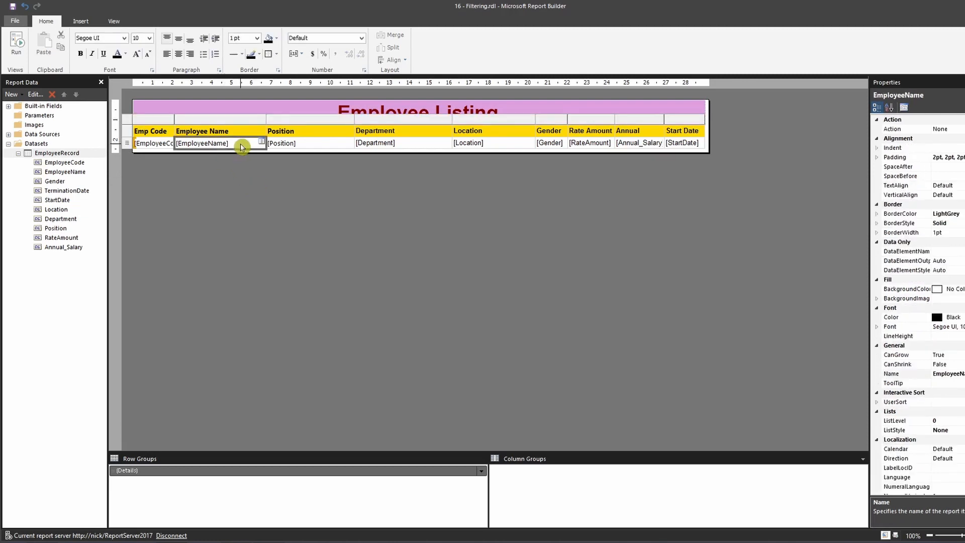
{"action": "right_click", "coordinate": [127, 121]}
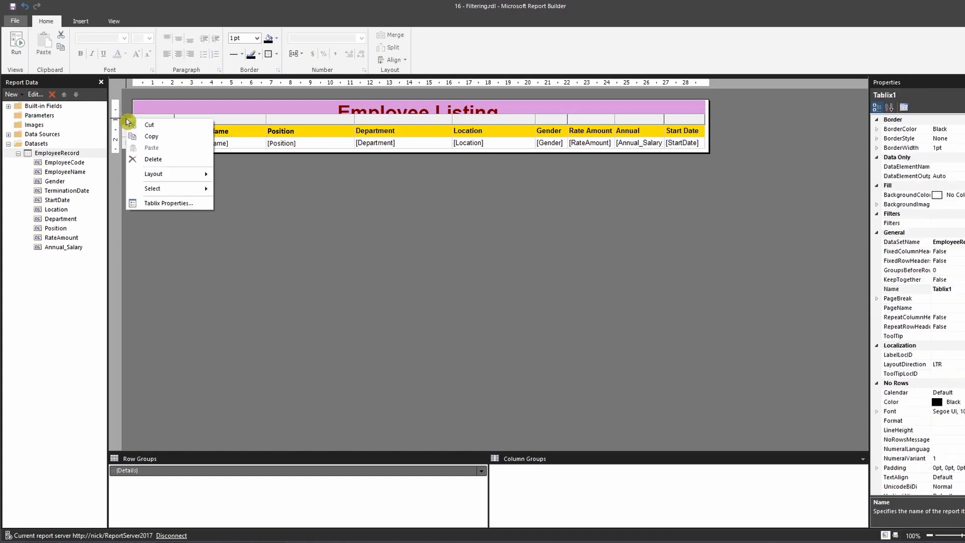
{"action": "left_click", "coordinate": [177, 202]}
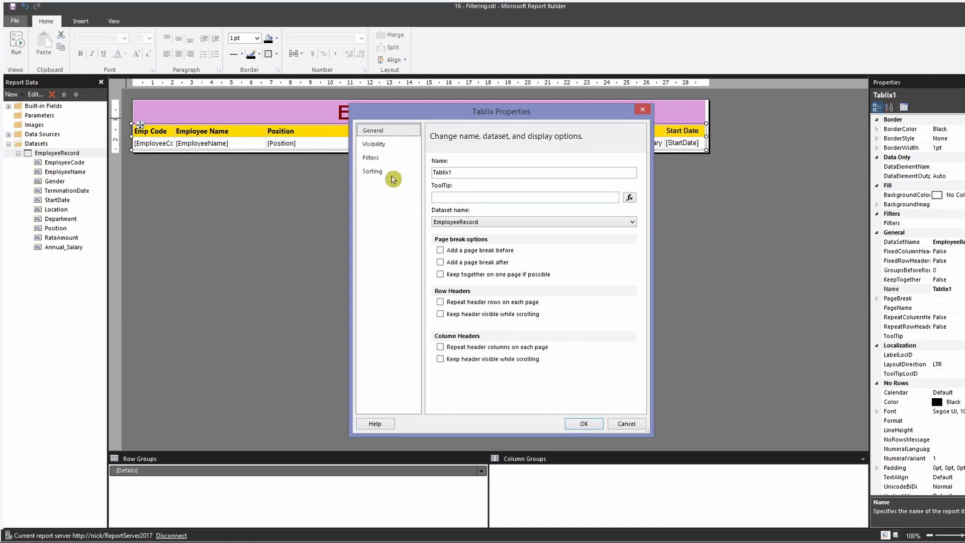
{"action": "left_click", "coordinate": [390, 159]}
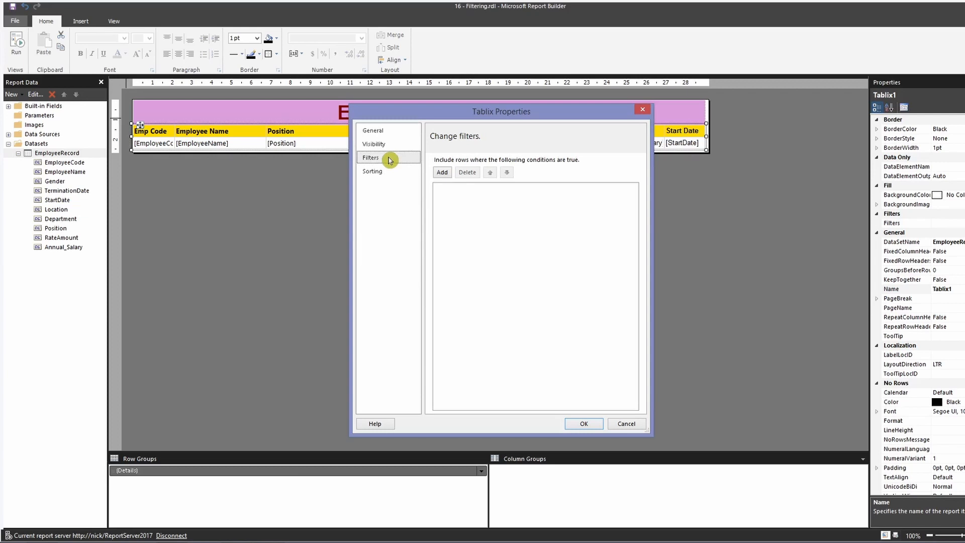
{"action": "left_click", "coordinate": [443, 172]}
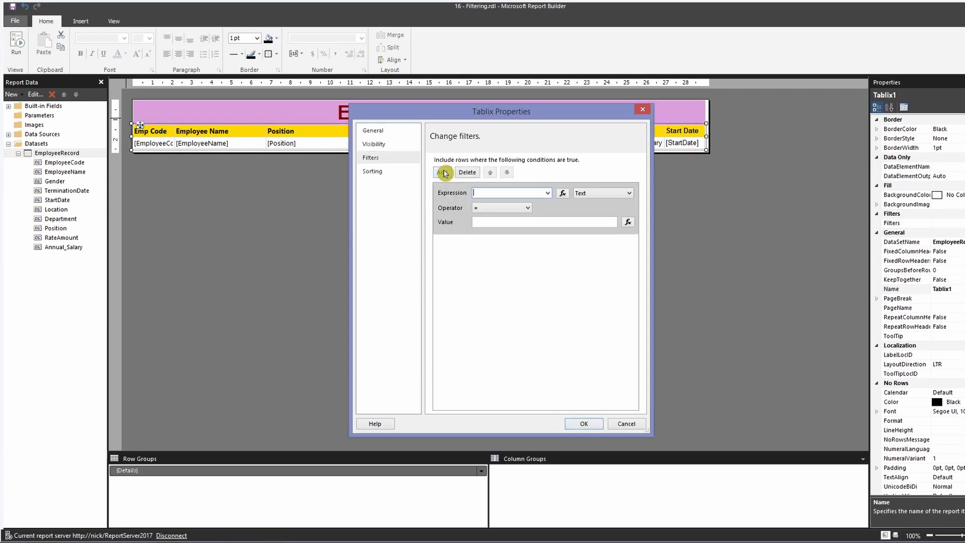
{"action": "left_click", "coordinate": [550, 193]}
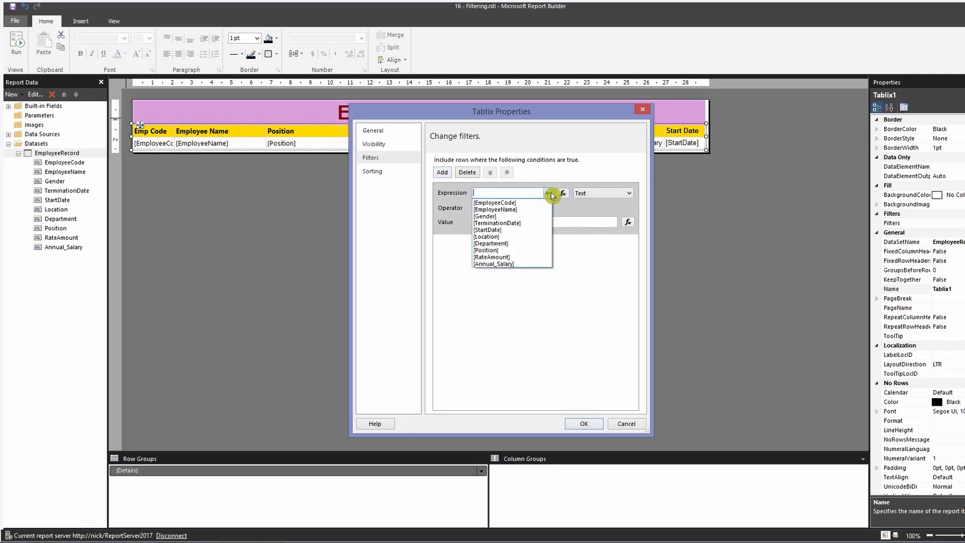
{"action": "left_click", "coordinate": [517, 216]}
{"action": "left_click", "coordinate": [522, 223]}
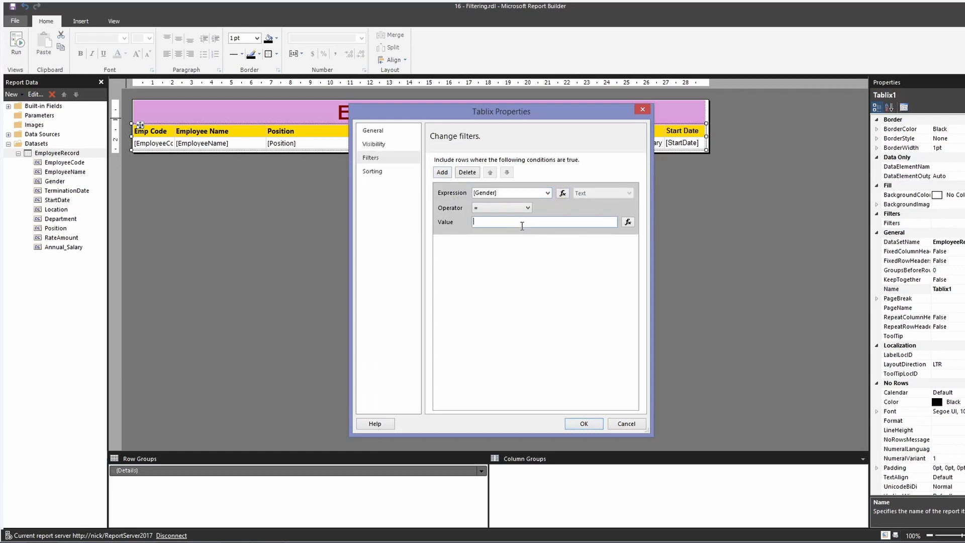
{"action": "type", "text": "Male"}
{"action": "left_click", "coordinate": [591, 423]}
- Run the report to check the Gender values in the listing, then return to the design
{"action": "left_click", "coordinate": [10, 44]}
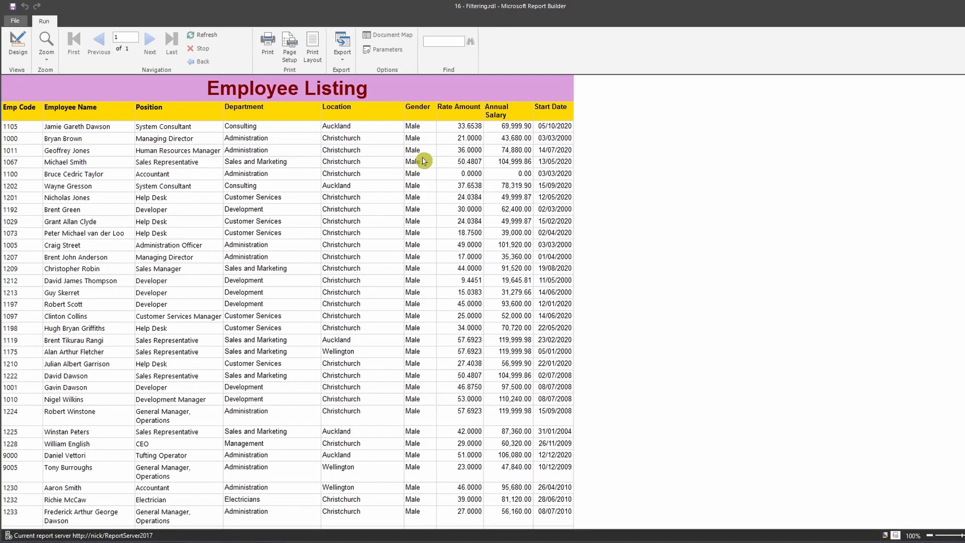
{"action": "scroll", "coordinate": [426, 166], "scroll_direction": "down", "scroll_amount": 5}
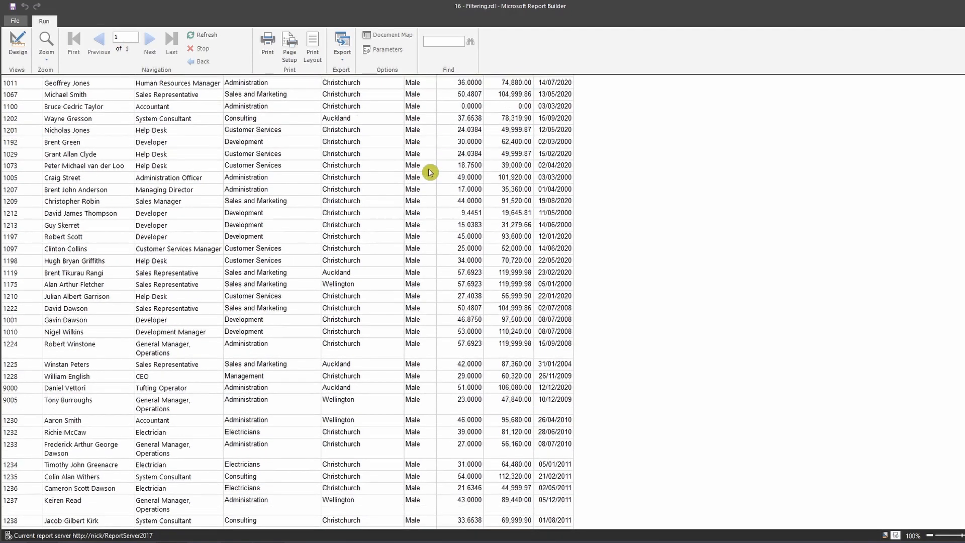
{"action": "scroll", "coordinate": [429, 172], "scroll_direction": "up", "scroll_amount": 5}
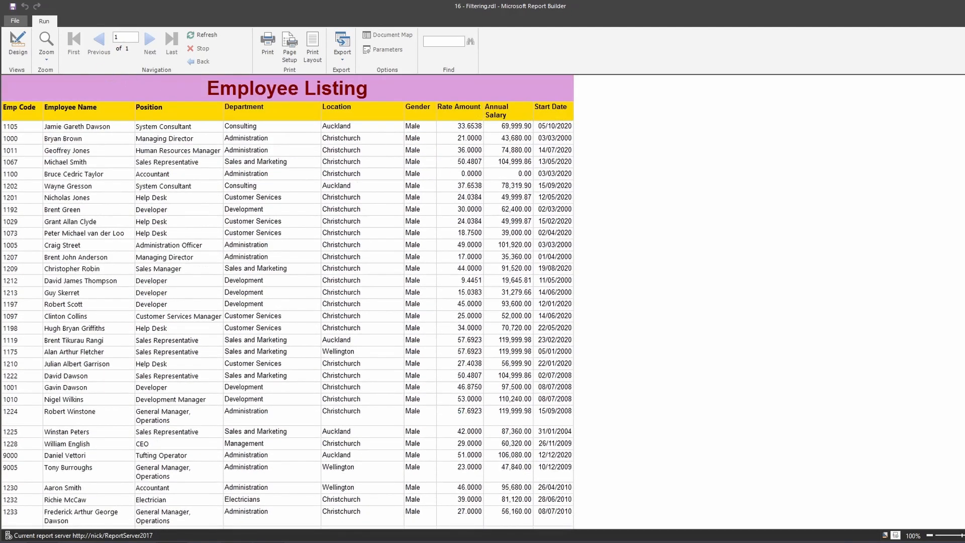
{"action": "left_click", "coordinate": [17, 43]}
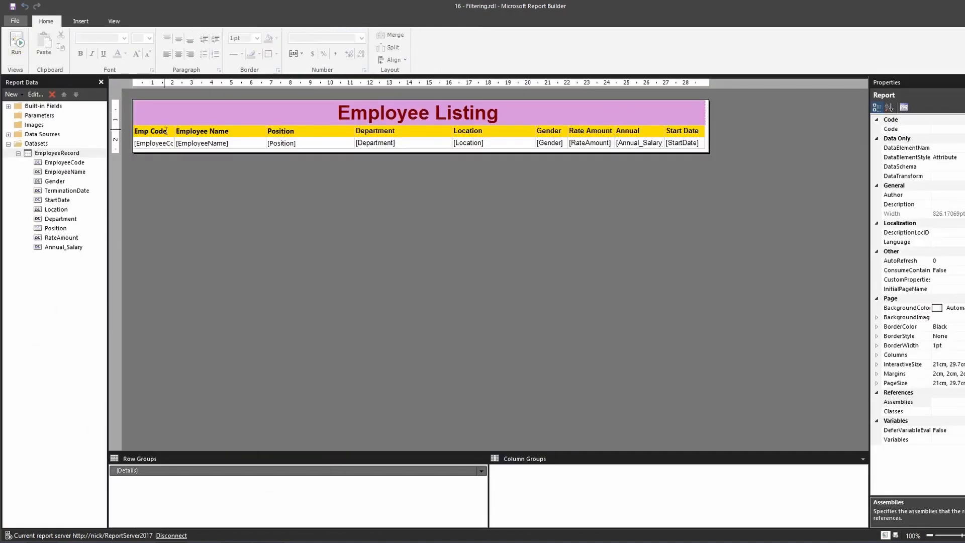
- Add a second Tablix filter condition on [EmployeeName] using the Like operator
{"action": "left_click", "coordinate": [149, 131]}
{"action": "right_click", "coordinate": [127, 120]}
{"action": "left_click", "coordinate": [186, 202]}
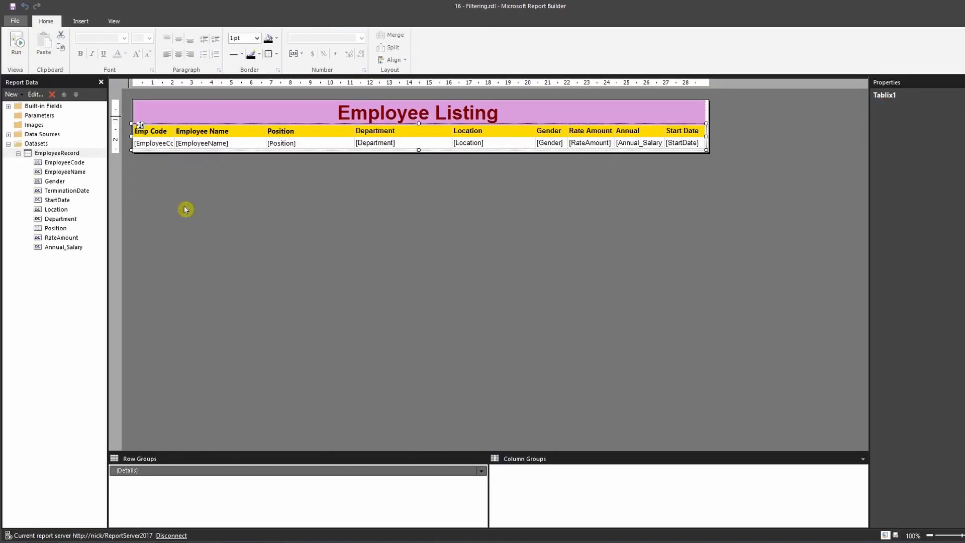
{"action": "left_click", "coordinate": [390, 159]}
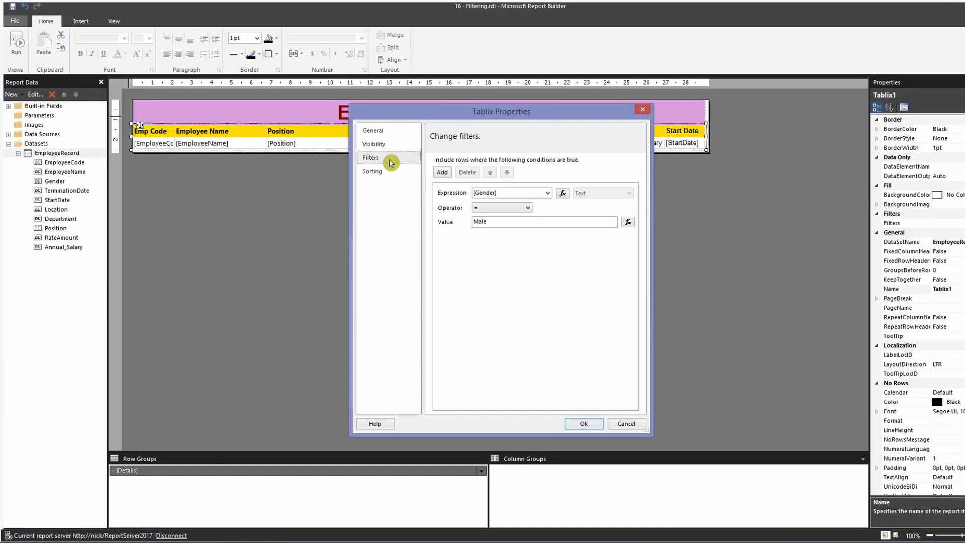
{"action": "left_click", "coordinate": [443, 173]}
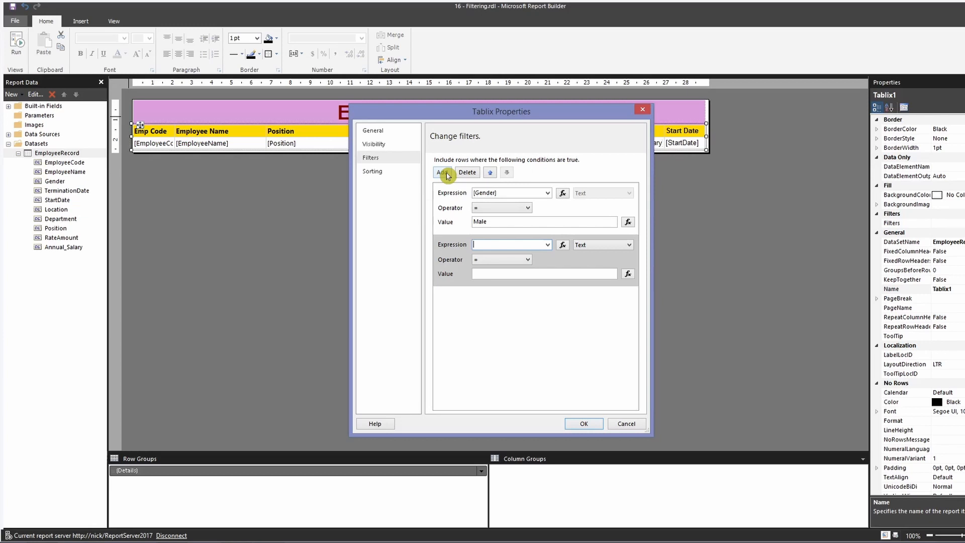
{"action": "left_click", "coordinate": [548, 244]}
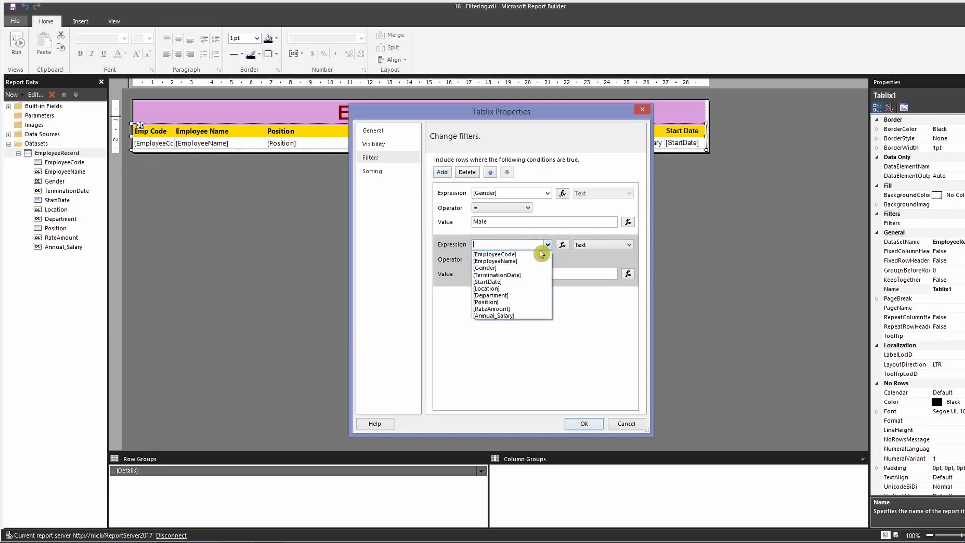
{"action": "left_click", "coordinate": [538, 261]}
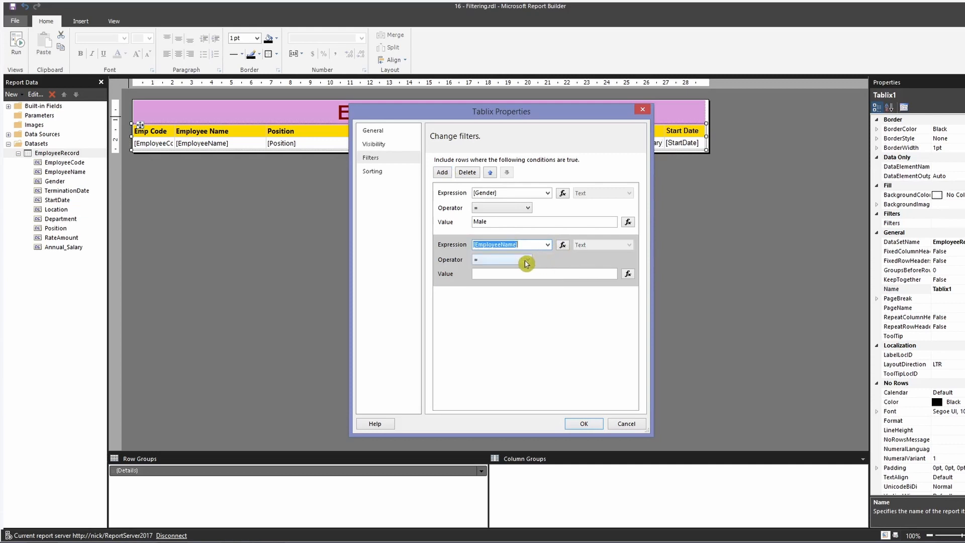
{"action": "left_click", "coordinate": [526, 260]}
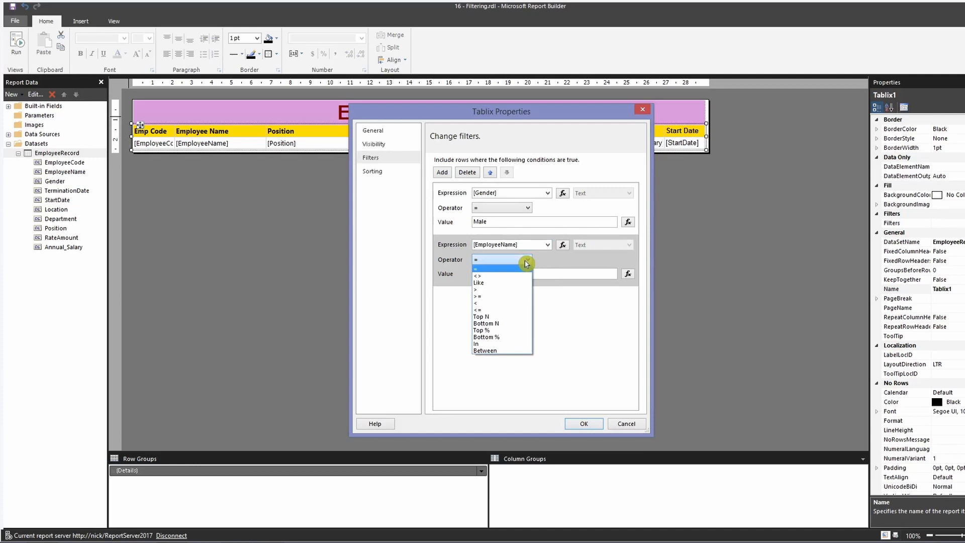
{"action": "left_click", "coordinate": [507, 282]}
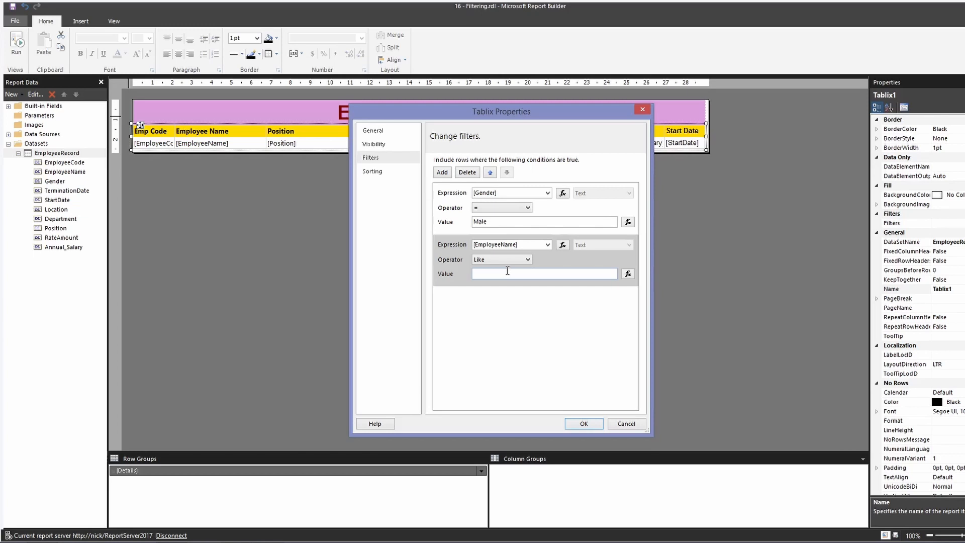
{"action": "left_click", "coordinate": [504, 270]}
- Try the wildcard patterns %, a* and *a* as the [EmployeeName] filter value, clearing each one
{"action": "type", "text": "%"}
{"action": "key", "text": "BackSpace"}
{"action": "type", "text": "a*"}
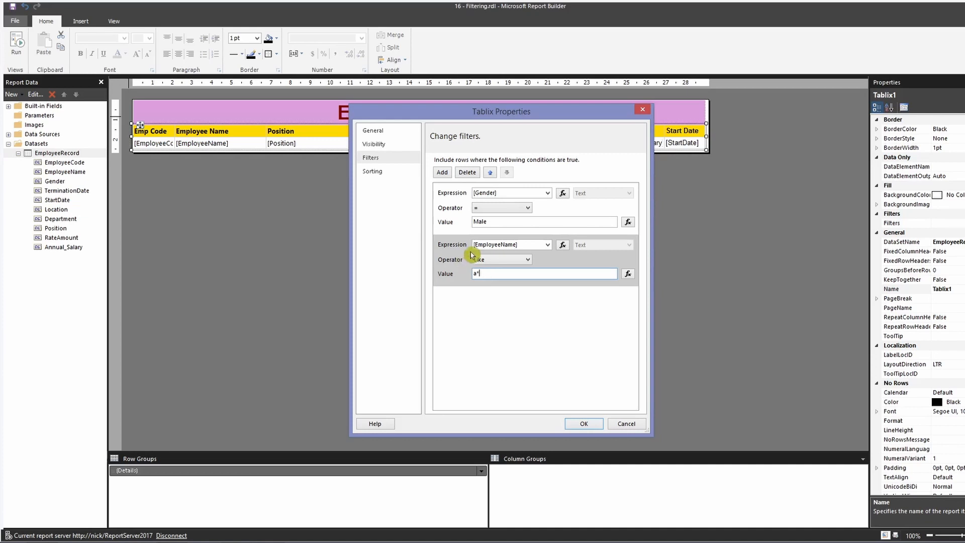
{"action": "key", "text": "BackSpace"}
{"action": "key", "text": "BackSpace"}
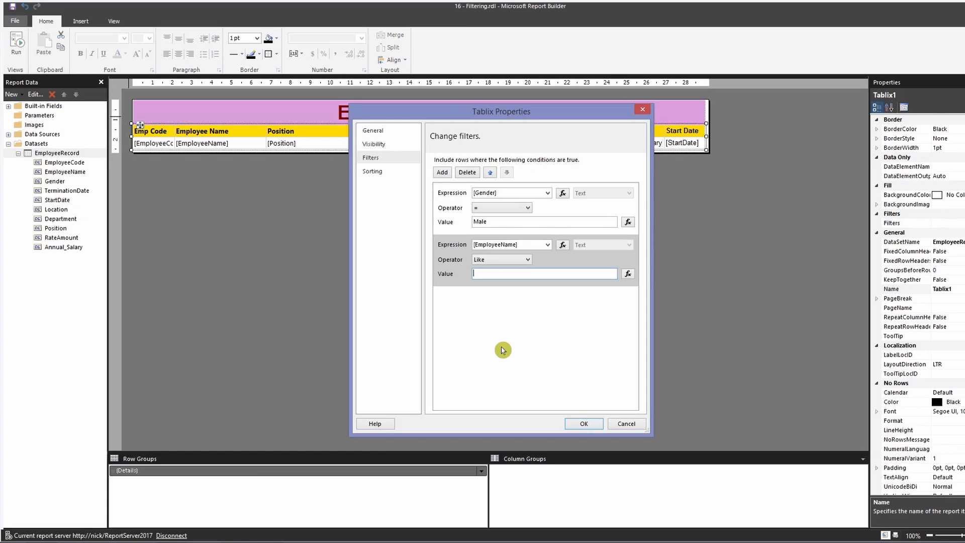
{"action": "type", "text": "*a"}
{"action": "type", "text": "*"}
{"action": "key", "text": "BackSpace"}
{"action": "key", "text": "BackSpace"}
{"action": "key", "text": "BackSpace"}
- Set the [EmployeeName] filter value to a*, apply it and preview the report before returning to the design
{"action": "type", "text": "a*"}
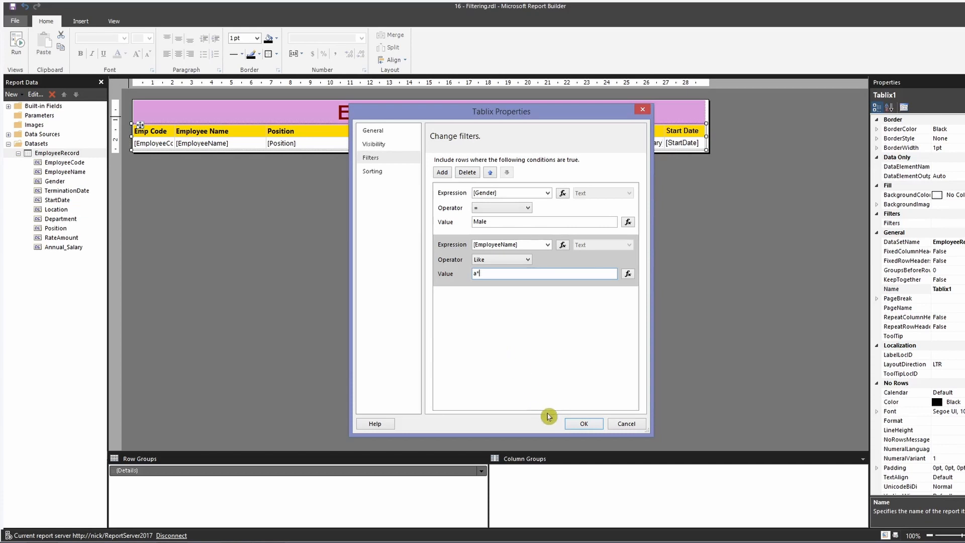
{"action": "left_click", "coordinate": [581, 426]}
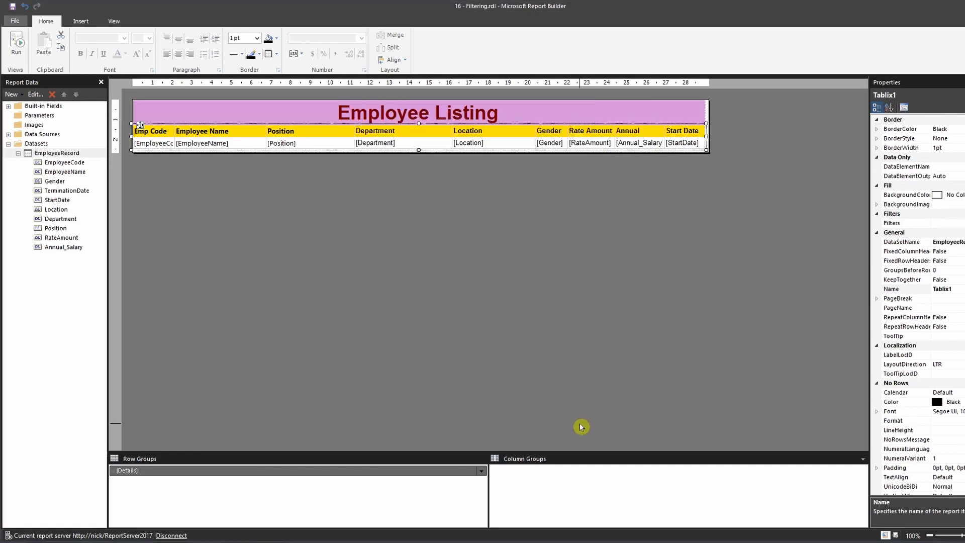
{"action": "left_click", "coordinate": [17, 43]}
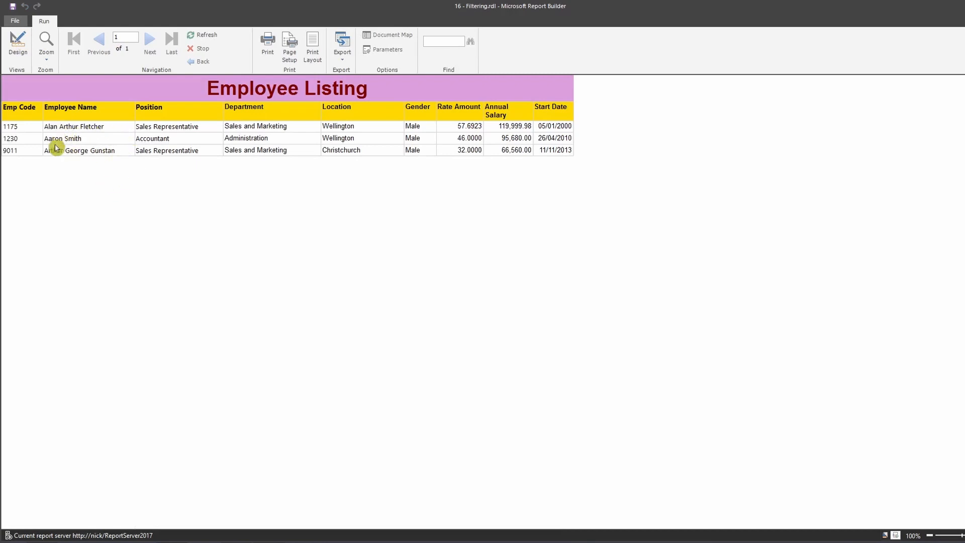
{"action": "left_click", "coordinate": [18, 43]}
- Change the table's [EmployeeName] filter value to *a*, then preview the report and return to the design
{"action": "left_click", "coordinate": [150, 131]}
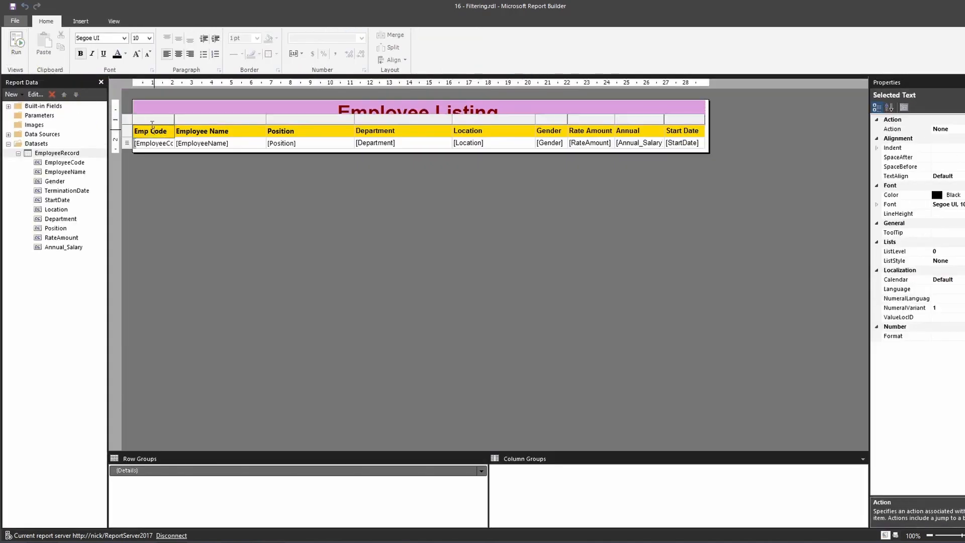
{"action": "right_click", "coordinate": [129, 119]}
{"action": "left_click", "coordinate": [173, 204]}
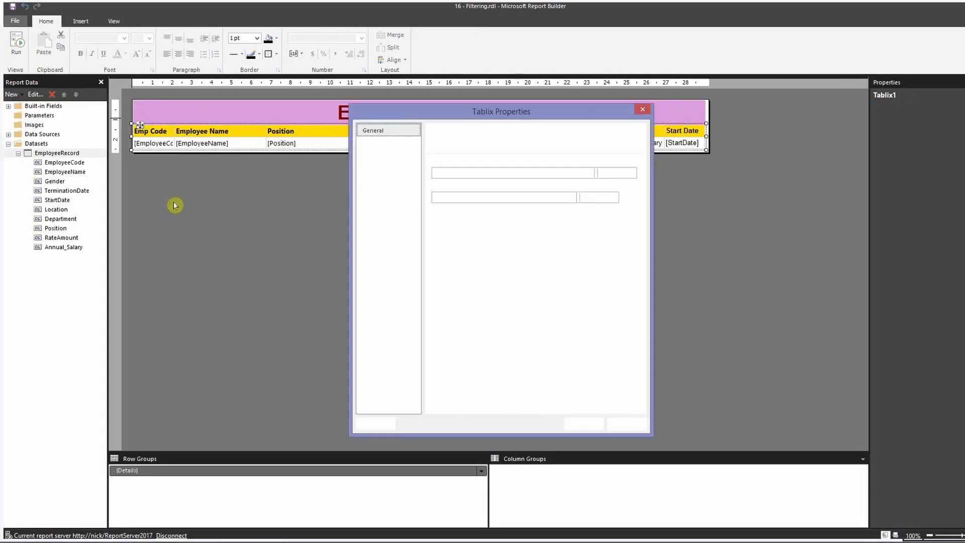
{"action": "left_click", "coordinate": [390, 158]}
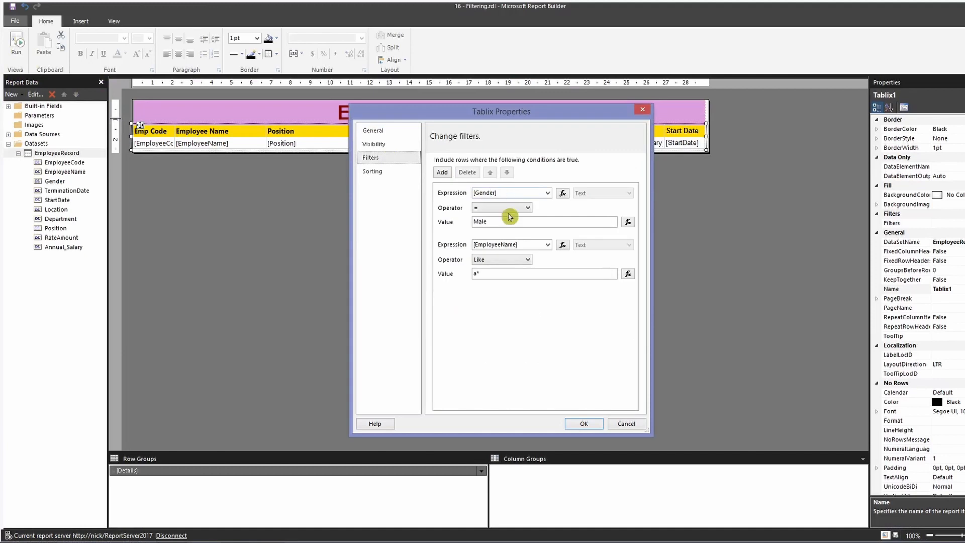
{"action": "left_click", "coordinate": [473, 274]}
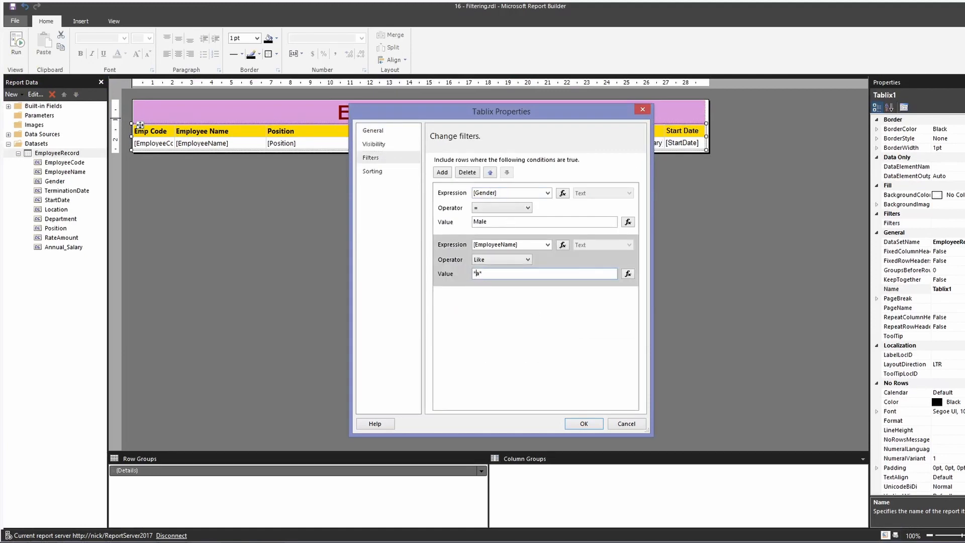
{"action": "left_click", "coordinate": [583, 423]}
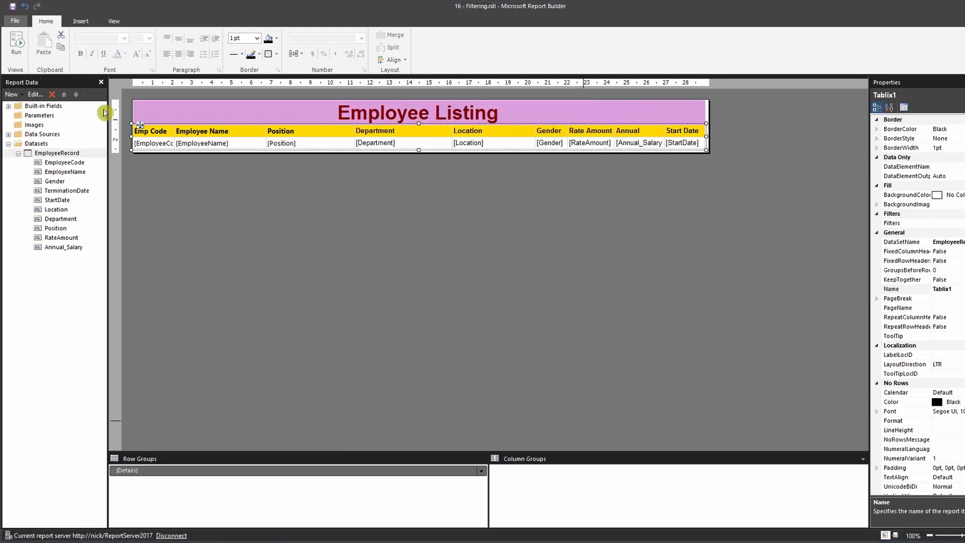
{"action": "left_click", "coordinate": [17, 43]}
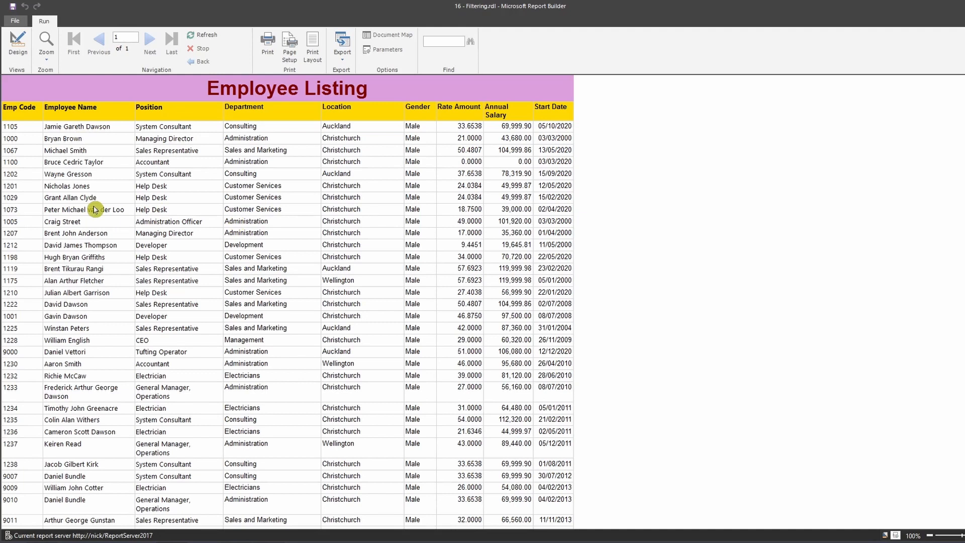
{"action": "left_click", "coordinate": [19, 47]}
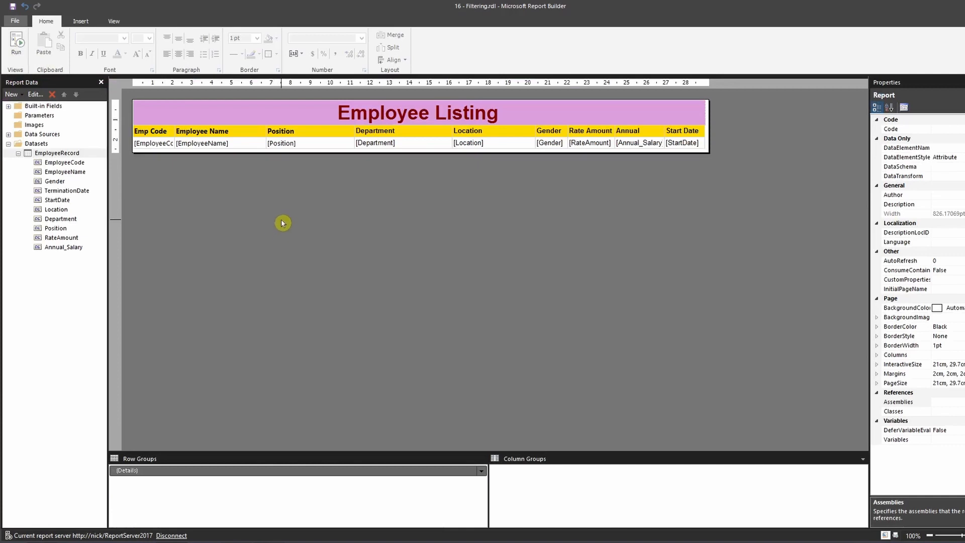
- Add a third Tablix filter condition on [StartDate] using the >= operator
{"action": "left_click", "coordinate": [154, 145]}
{"action": "right_click", "coordinate": [129, 126]}
{"action": "left_click", "coordinate": [185, 207]}
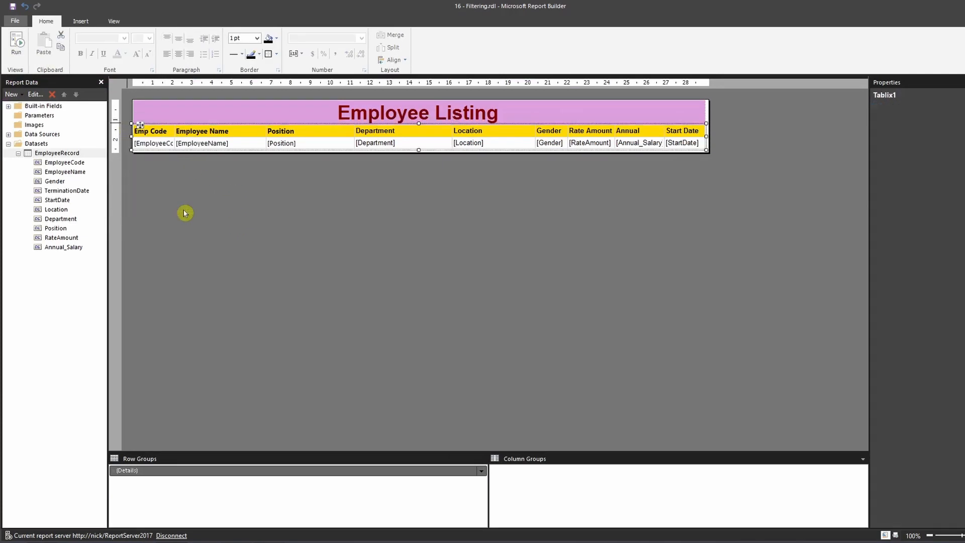
{"action": "left_click", "coordinate": [395, 164]}
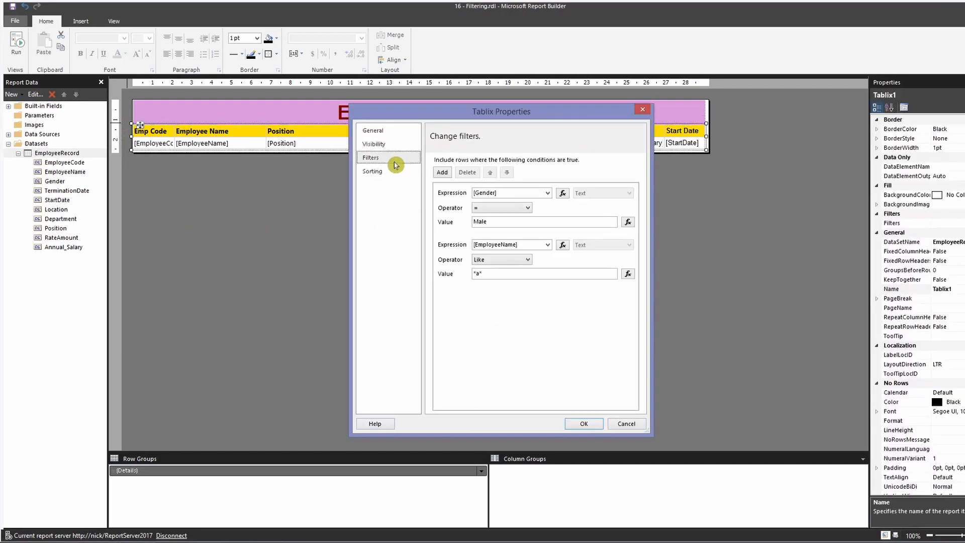
{"action": "left_click", "coordinate": [441, 172]}
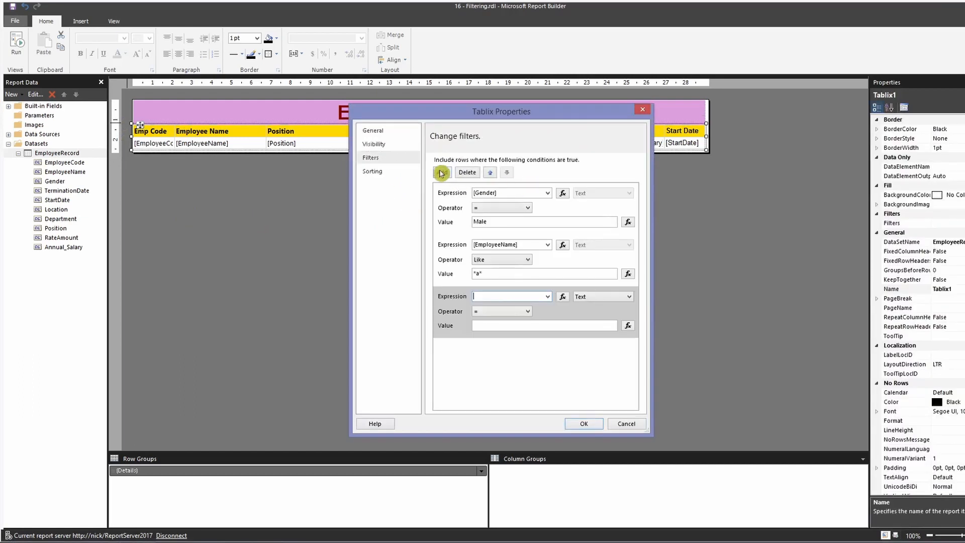
{"action": "left_click", "coordinate": [548, 297]}
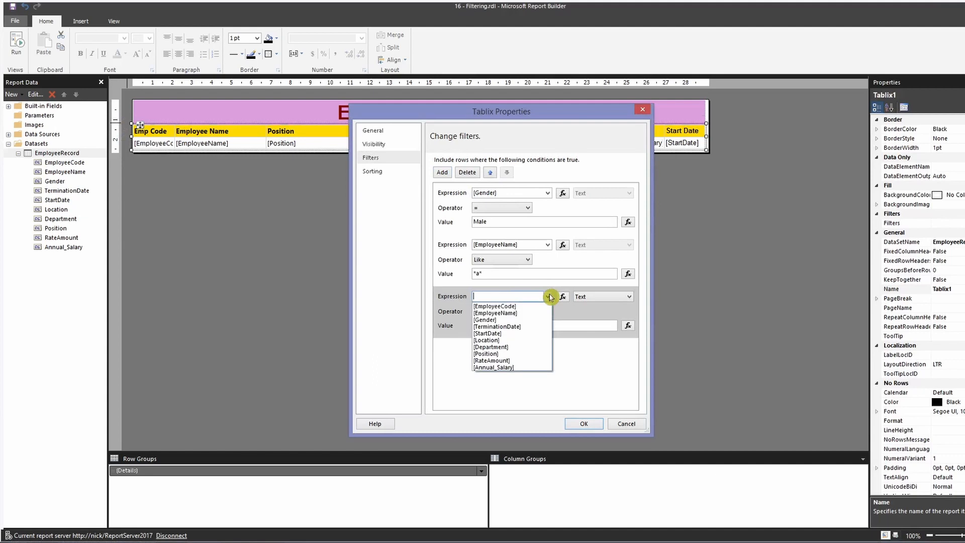
{"action": "left_click", "coordinate": [513, 333]}
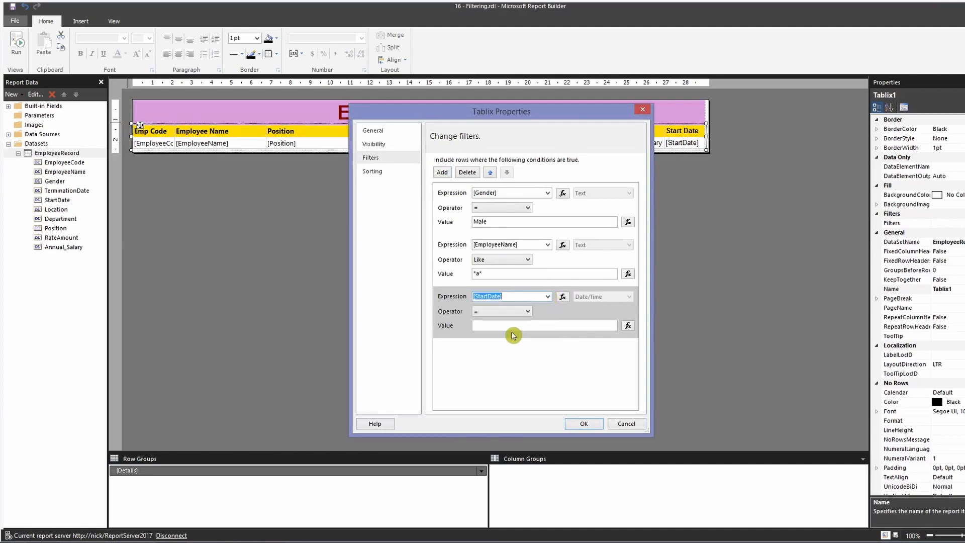
{"action": "left_click", "coordinate": [525, 311]}
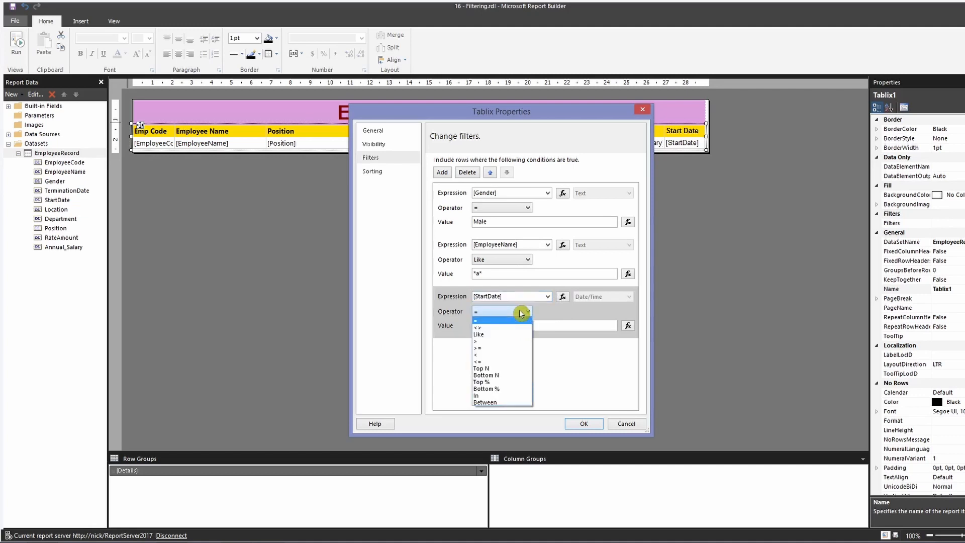
{"action": "left_click", "coordinate": [510, 348]}
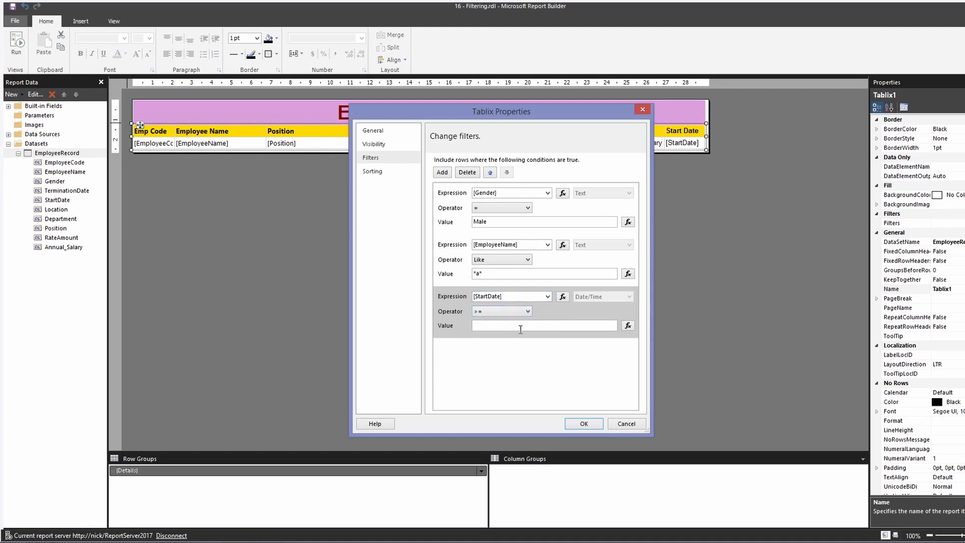
- Set the [StartDate] filter value to 01/01/2004, apply it and preview the report before returning to the design
{"action": "left_click", "coordinate": [521, 327]}
{"action": "type", "text": "01/01/2004"}
{"action": "left_click", "coordinate": [515, 300]}
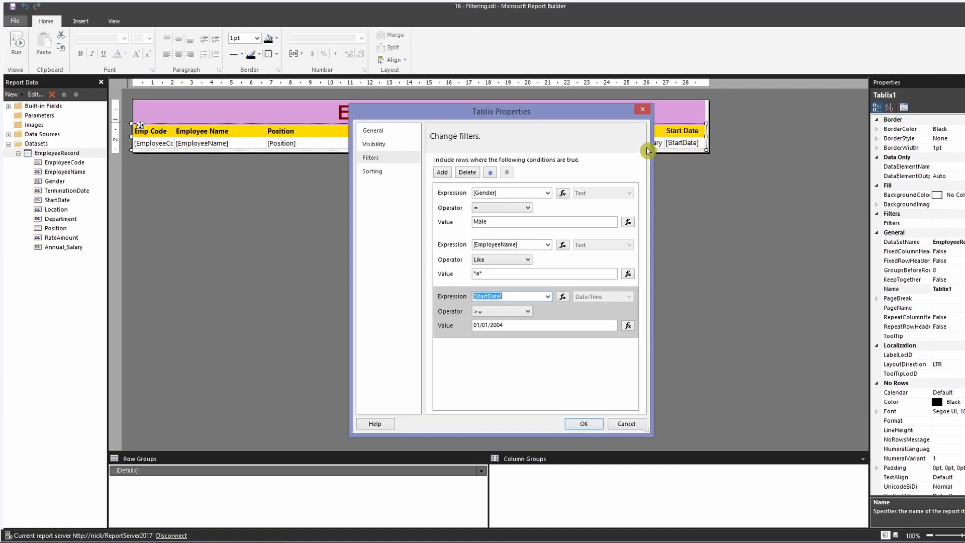
{"action": "left_click", "coordinate": [582, 424]}
{"action": "left_click", "coordinate": [17, 43]}
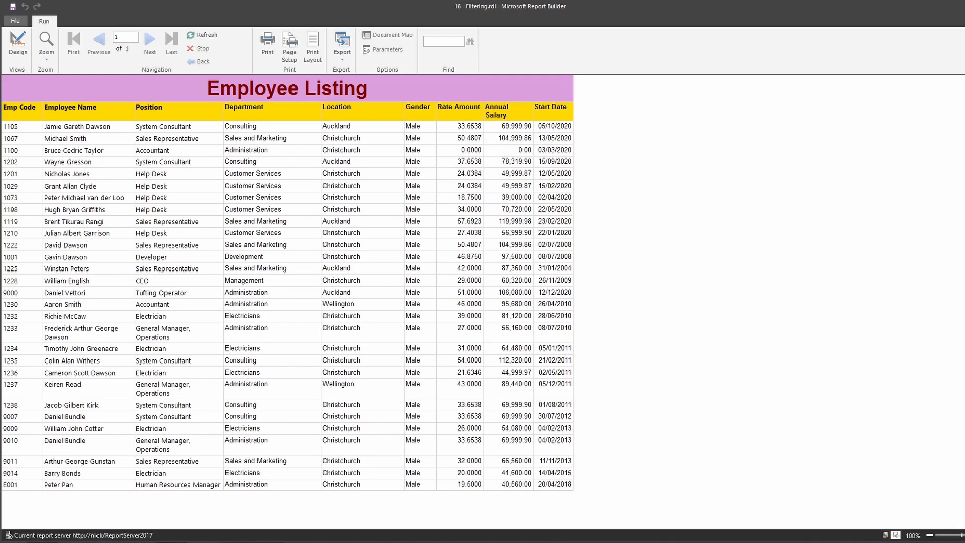
{"action": "left_click", "coordinate": [18, 42]}
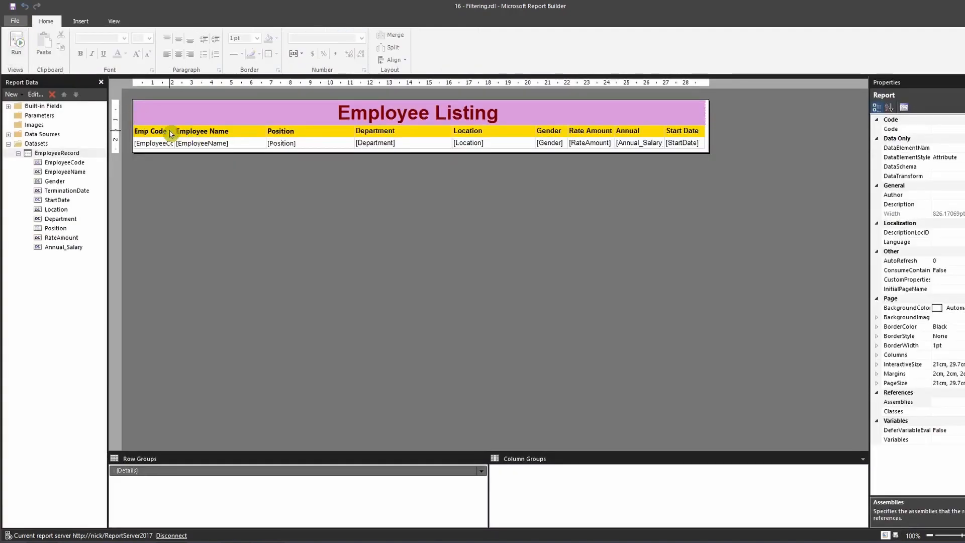
- Reopen the table's filters and retype the [StartDate] value as a date with a month name, starting with 1 Jan
{"action": "left_click", "coordinate": [171, 134]}
{"action": "right_click", "coordinate": [137, 125]}
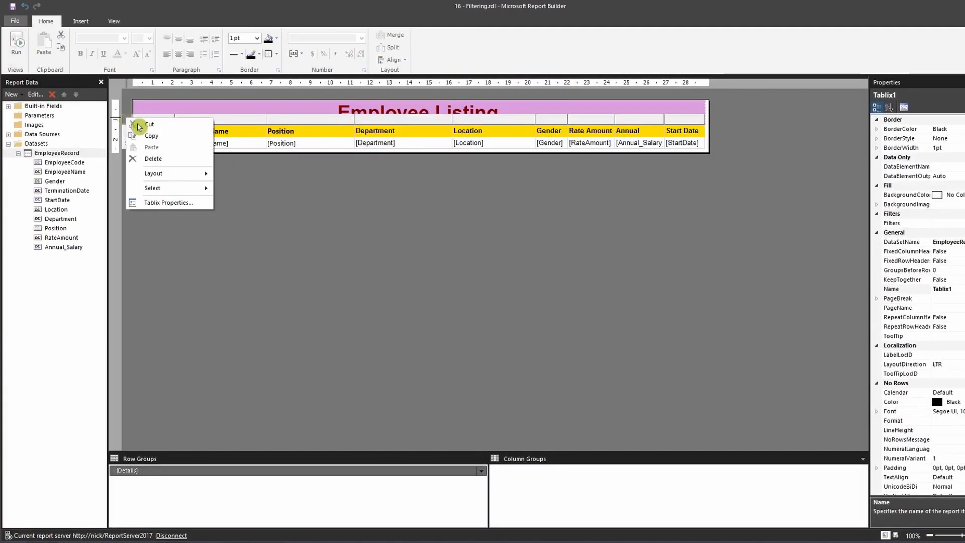
{"action": "left_click", "coordinate": [171, 200]}
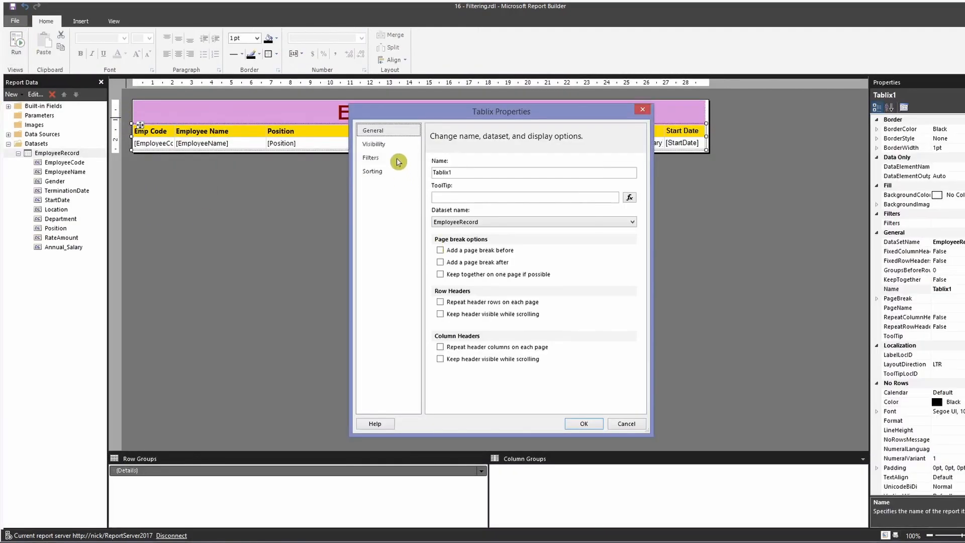
{"action": "left_click", "coordinate": [392, 162]}
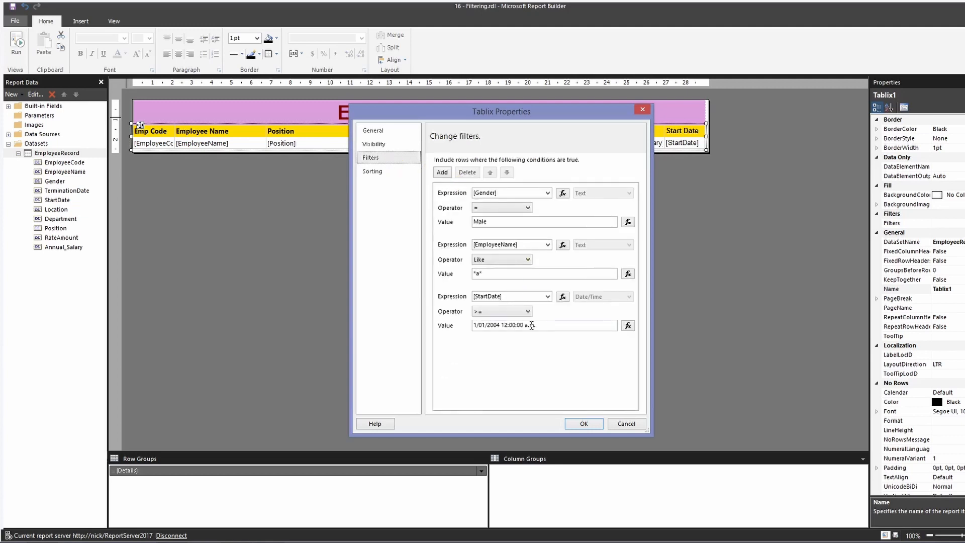
{"action": "left_click", "coordinate": [552, 326]}
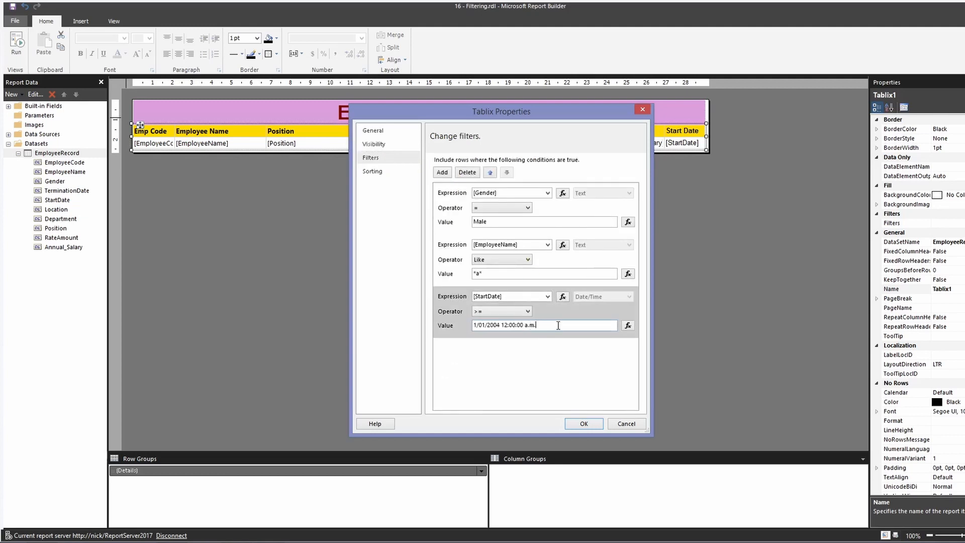
{"action": "left_click_drag", "start_coordinate": [558, 325], "coordinate": [450, 328]}
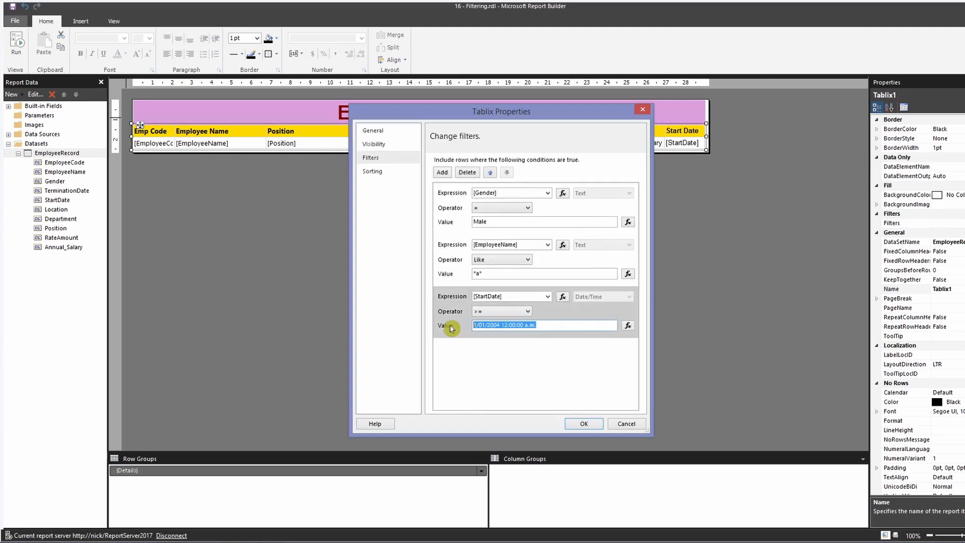
{"action": "type", "text": "1 jan"}
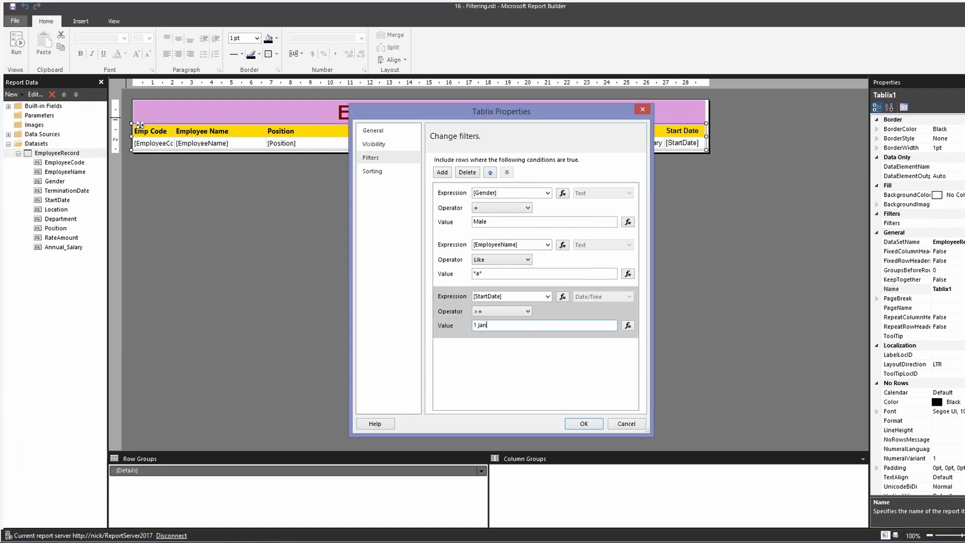
{"action": "key", "text": "BackSpace"}
{"action": "key", "text": "BackSpace"}
{"action": "key", "text": "BackSpace"}
{"action": "type", "text": "Jan 200"}
- Try the numeric date form starting with 01/01 as the [StartDate] filter value, then clear it
{"action": "left_click_drag", "start_coordinate": [502, 325], "coordinate": [461, 329]}
{"action": "left_click", "coordinate": [521, 327]}
{"action": "key", "text": "ctrl+a"}
{"action": "left_click", "coordinate": [530, 326]}
{"action": "key", "text": "ctrl+a"}
{"action": "type", "text": "01/01"}
{"action": "left_click_drag", "start_coordinate": [480, 325], "coordinate": [461, 326]}
{"action": "left_click_drag", "start_coordinate": [488, 325], "coordinate": [454, 324]}
- Set the [StartDate] filter value to 1 Jan 2004, apply it, preview the report and return to the design
{"action": "type", "text": "1 Jan 200"}
{"action": "left_click", "coordinate": [584, 424]}
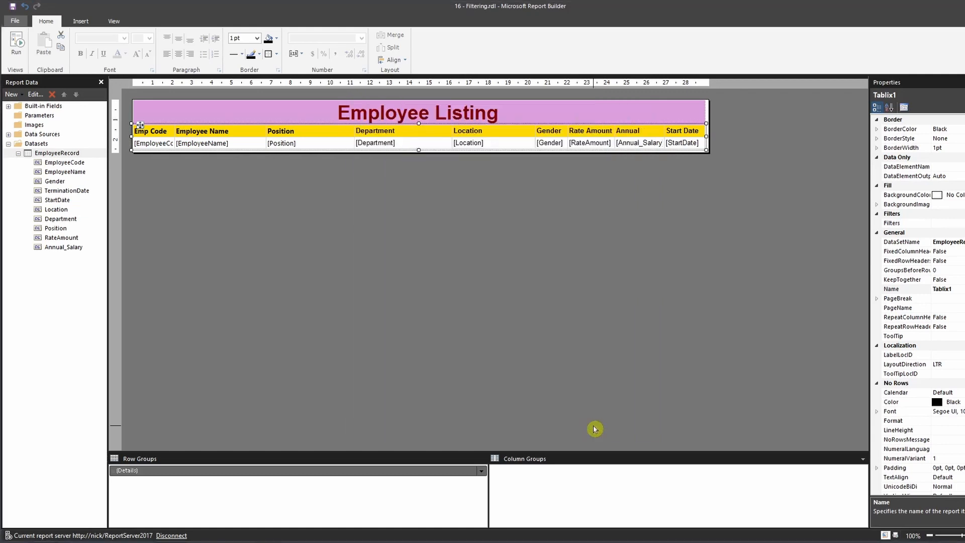
{"action": "left_click", "coordinate": [10, 39]}
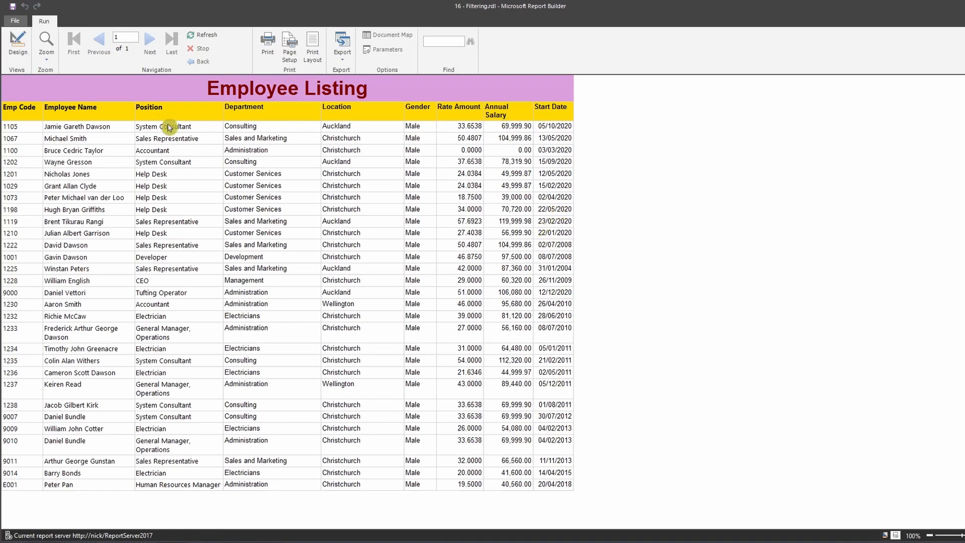
{"action": "left_click", "coordinate": [12, 49]}
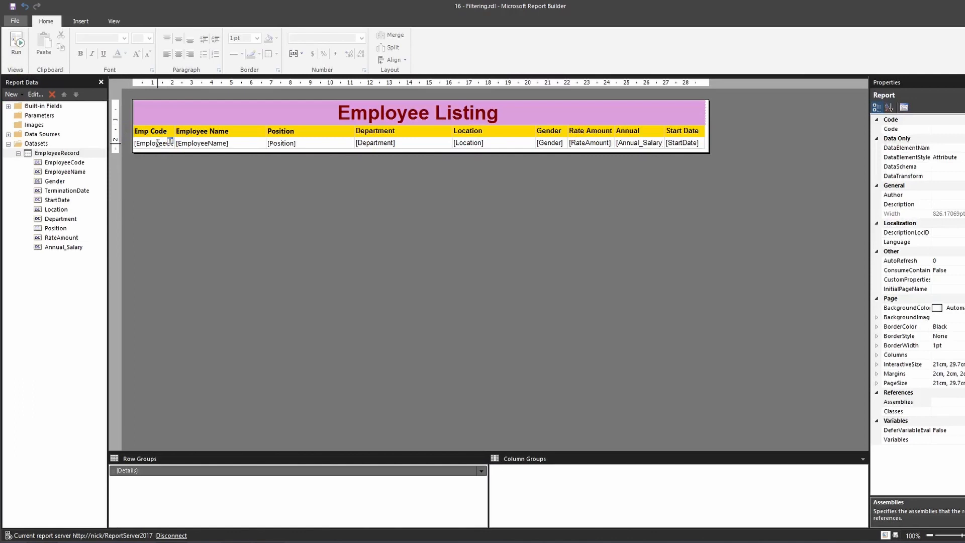
- Reopen the table's filters and change the [StartDate] condition's operator to Between
{"action": "left_click", "coordinate": [157, 143]}
{"action": "right_click", "coordinate": [130, 122]}
{"action": "left_click", "coordinate": [182, 203]}
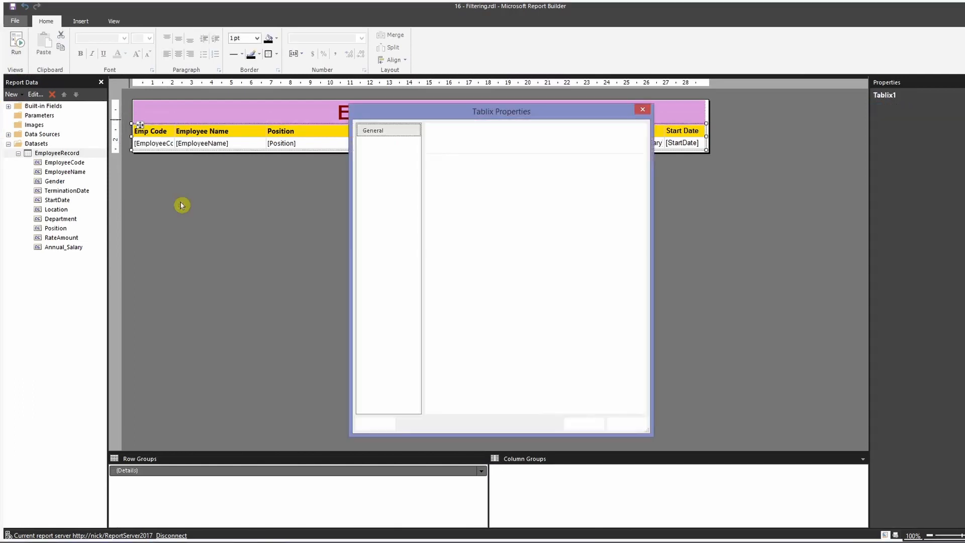
{"action": "left_click", "coordinate": [396, 159]}
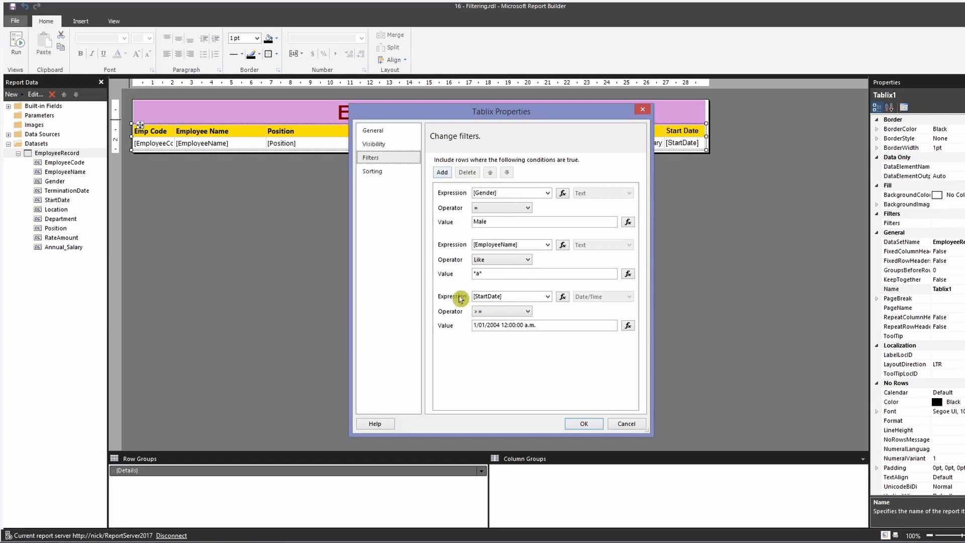
{"action": "left_click", "coordinate": [506, 311]}
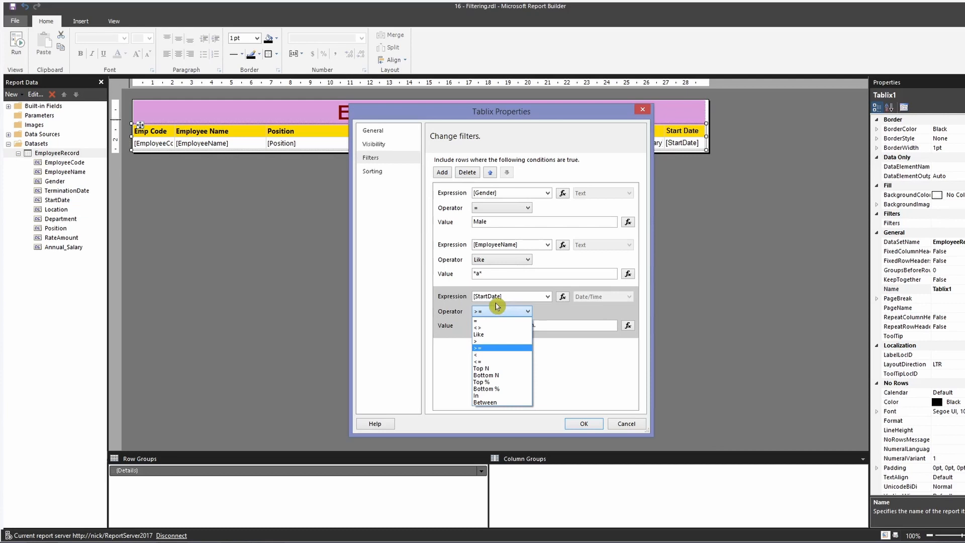
{"action": "left_click", "coordinate": [499, 404]}
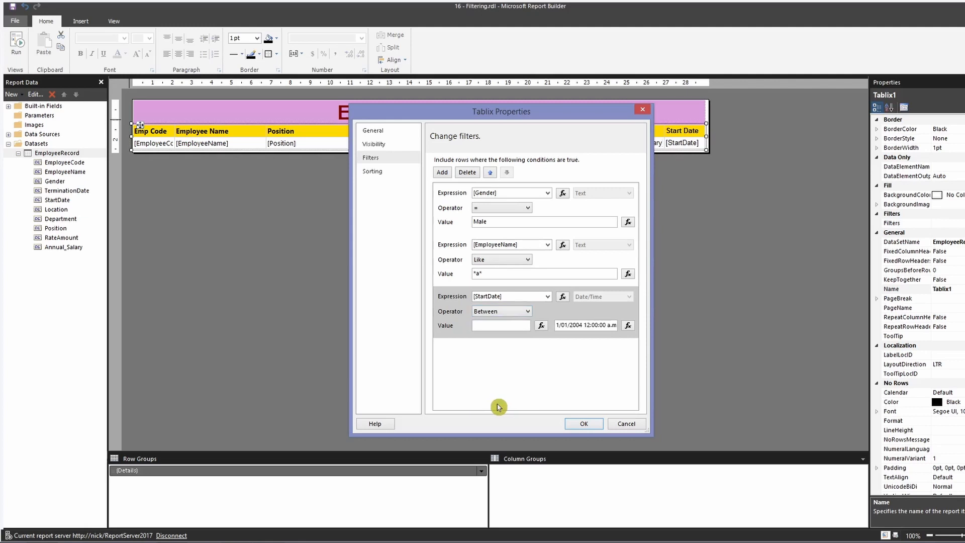
- Set the [StartDate] filter range from 01/01/2011 to 31/12/2011, apply it and run the report
{"action": "left_click", "coordinate": [508, 325]}
{"action": "type", "text": "01/01"}
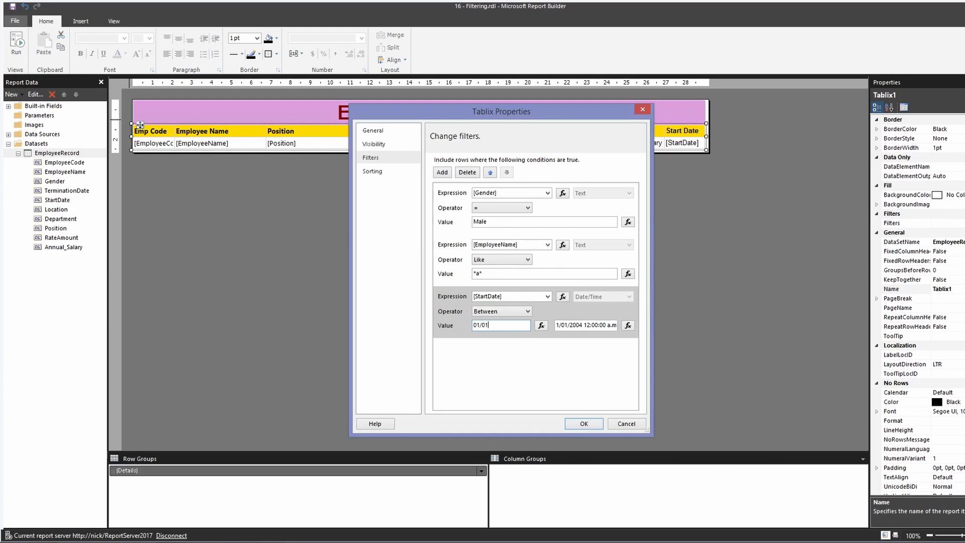
{"action": "type", "text": "/2011"}
{"action": "triple_click", "coordinate": [587, 326]}
{"action": "type", "text": "31/12/2011"}
{"action": "left_click", "coordinate": [590, 423]}
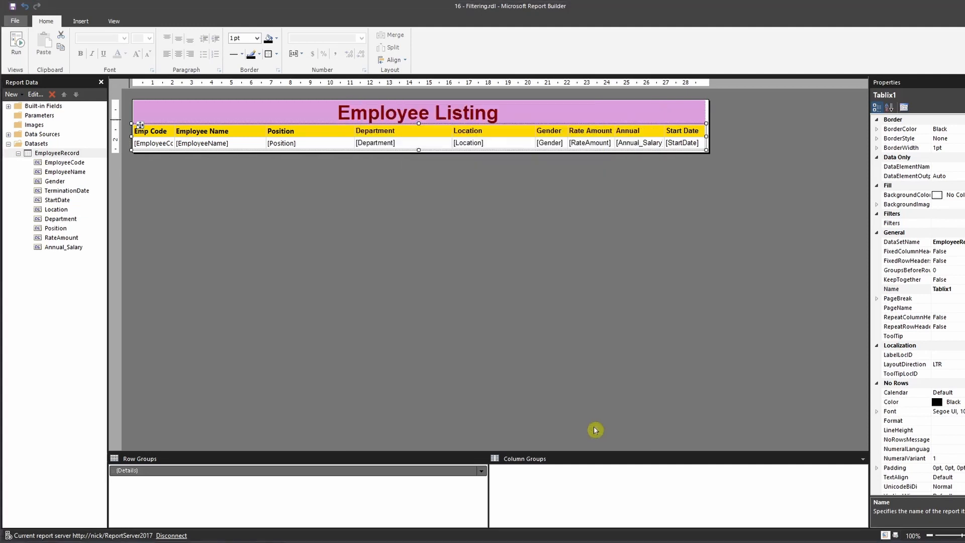
{"action": "left_click", "coordinate": [19, 45]}
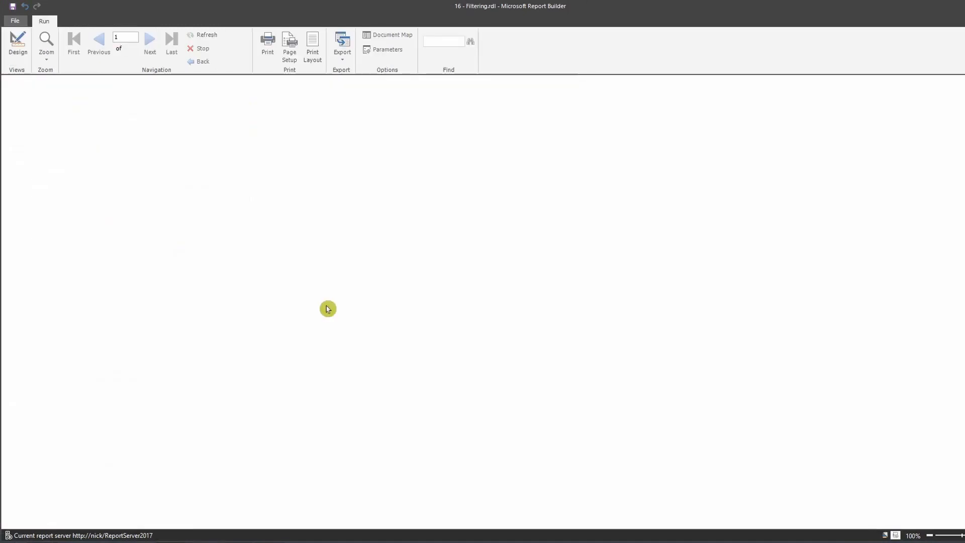